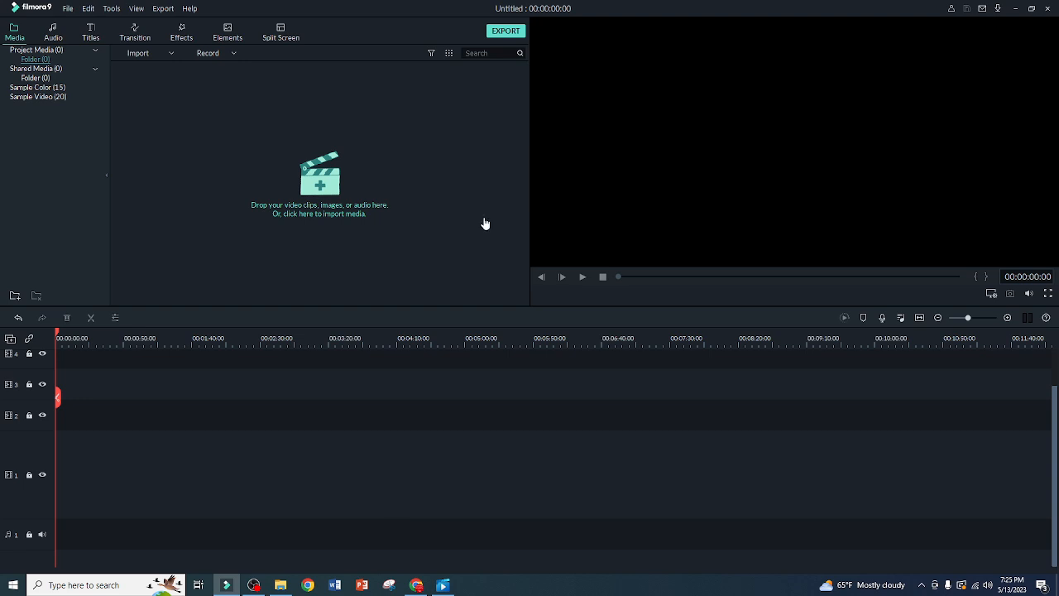
Import the video "Electrician Interviews Question and Answers- Part 1" and insert it at the start of track 1
left_click(346, 201)
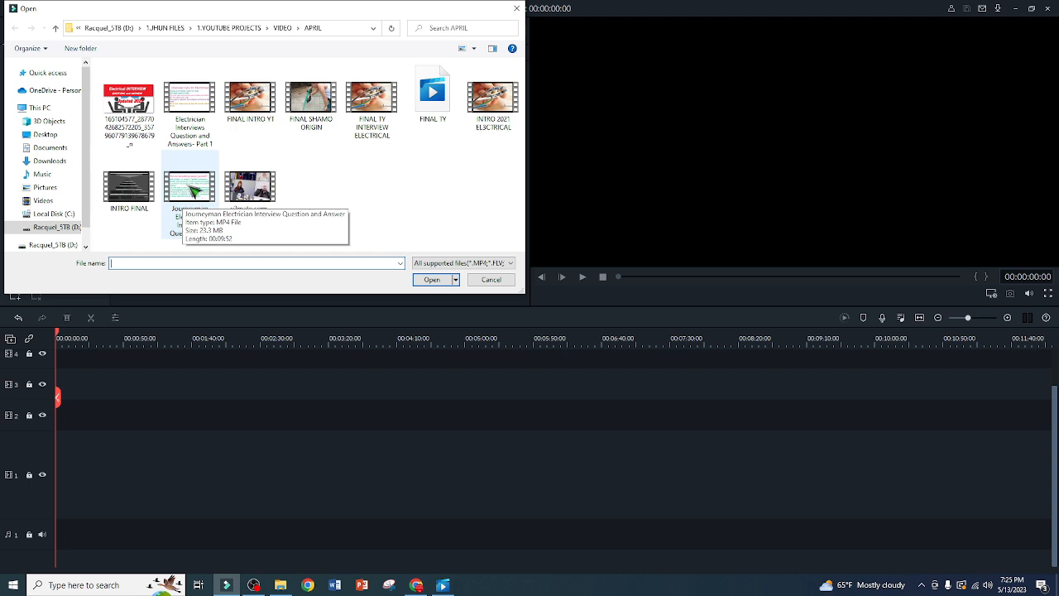
double_click(195, 126)
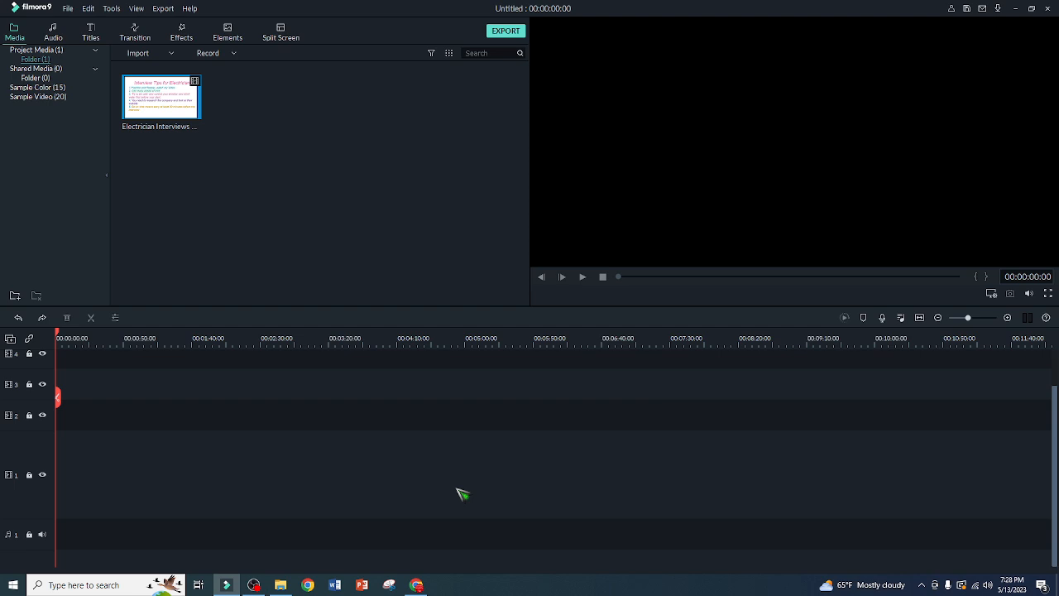
right_click(145, 120)
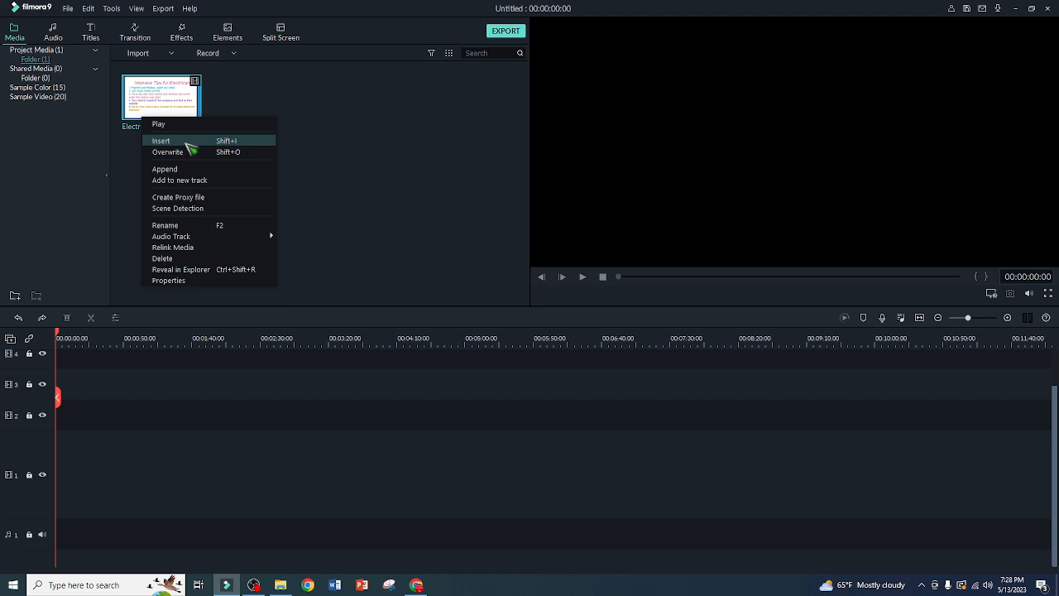
left_click(187, 147)
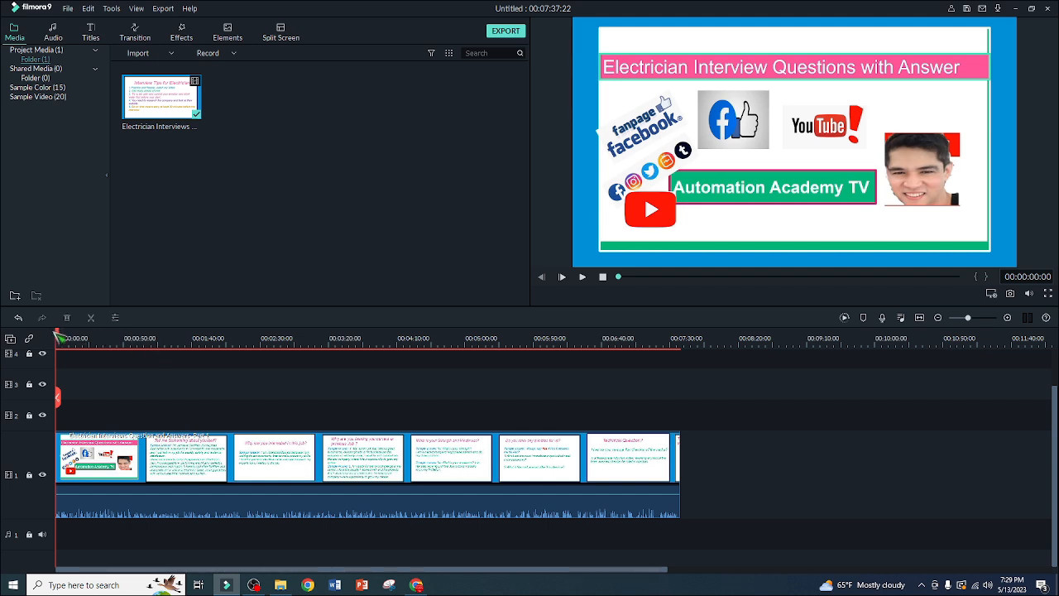
Split the video clip on track 1 at 00:03:53:11 and again at 00:04:32:28
mouse_move(60, 334)
left_mouse_down()
mouse_move(63, 355)
mouse_move(378, 361)
left_mouse_up()
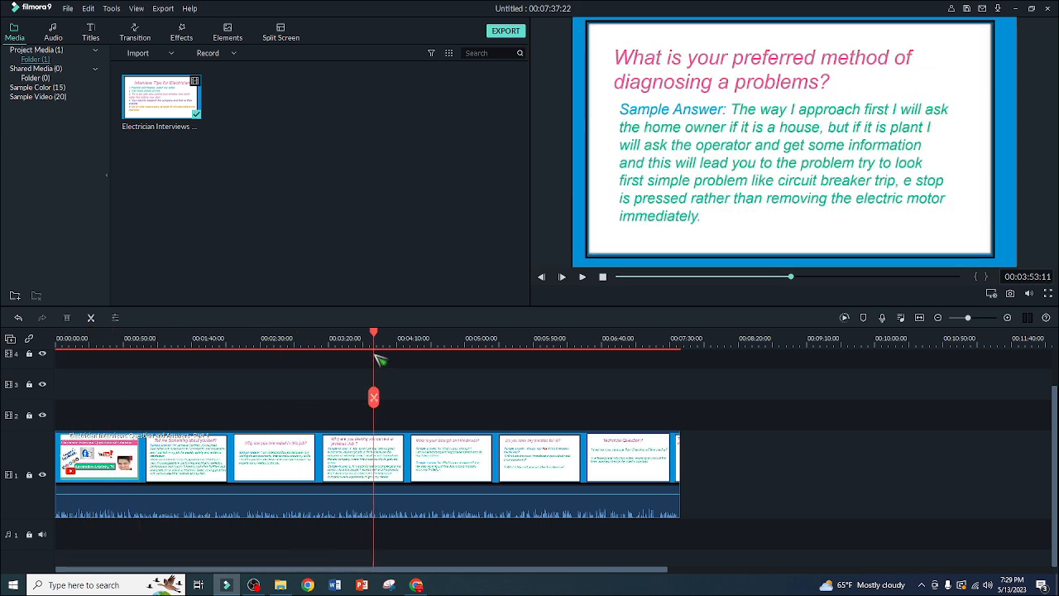
left_click(374, 398)
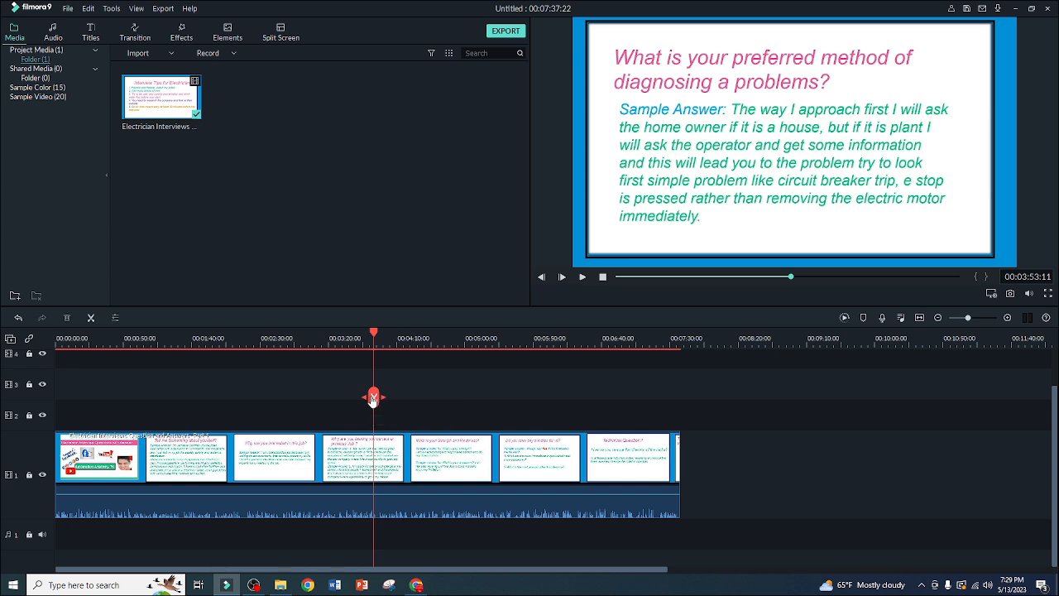
left_click(379, 340)
left_click_drag(386, 342, 431, 378)
left_click(429, 398)
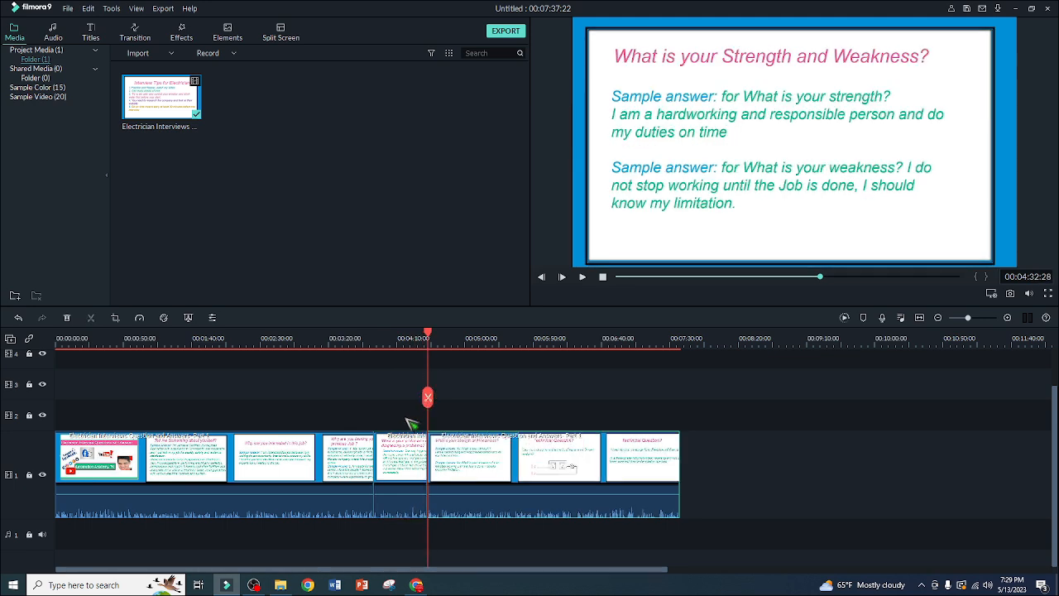
Add the music "Ryan Jones - Japanika" to the audio track and align its start with the middle video segment
left_click(364, 337)
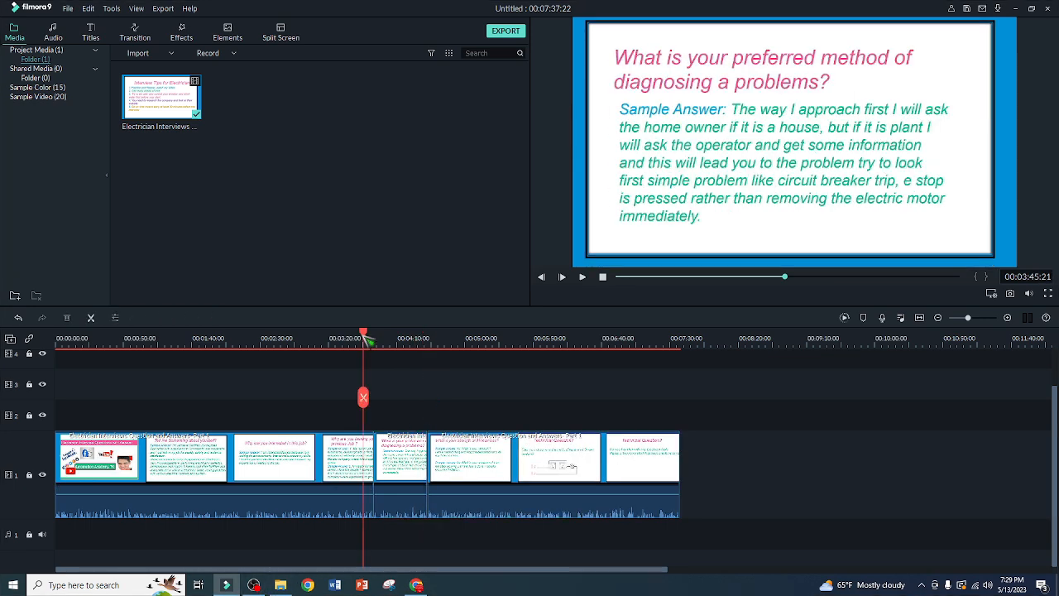
left_click_drag(367, 339, 389, 341)
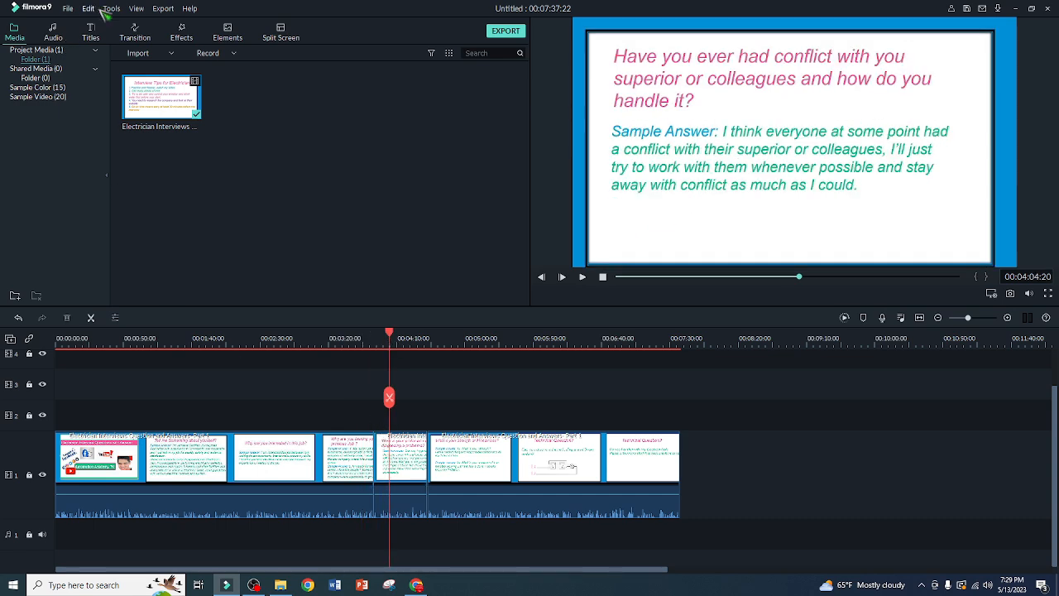
left_click(56, 35)
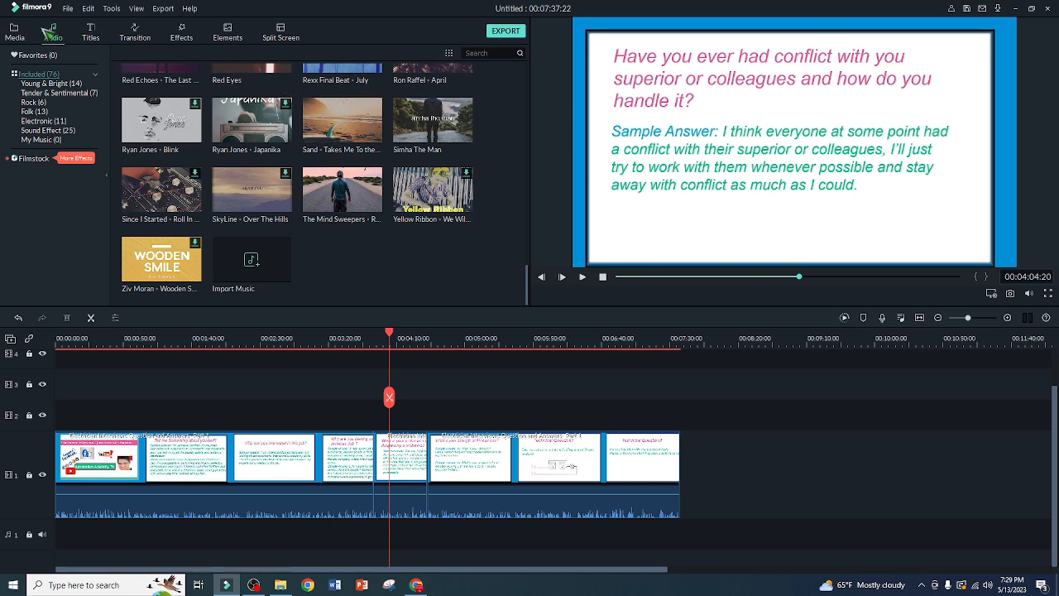
right_click(246, 145)
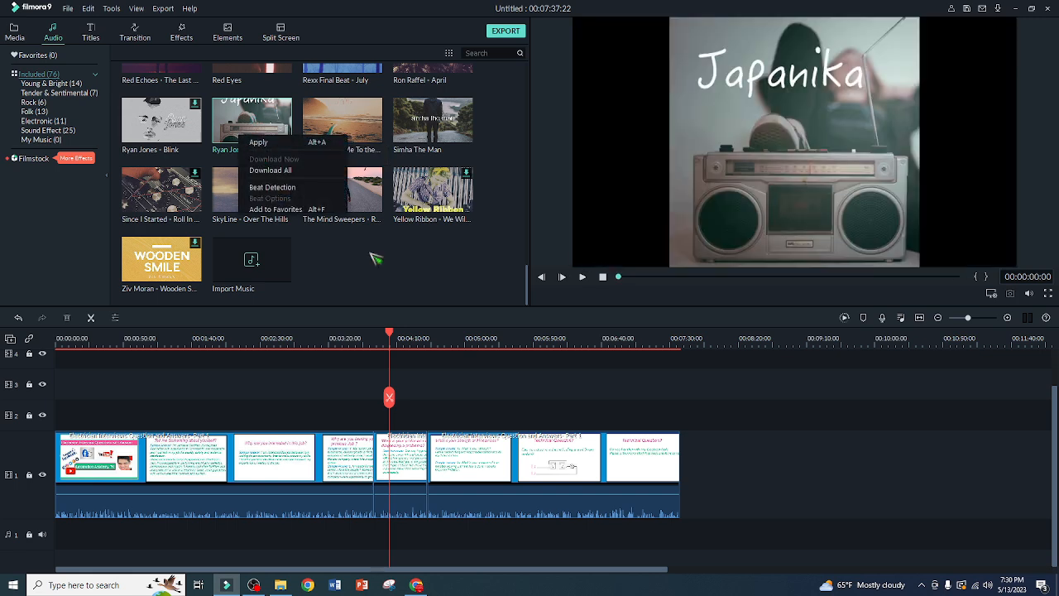
left_click(384, 275)
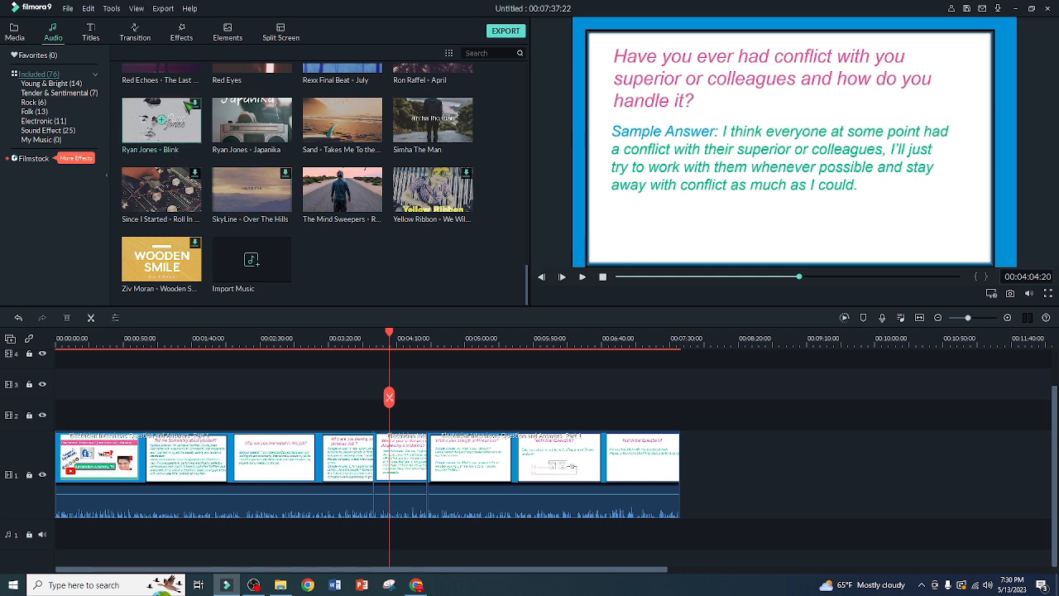
double_click(252, 125)
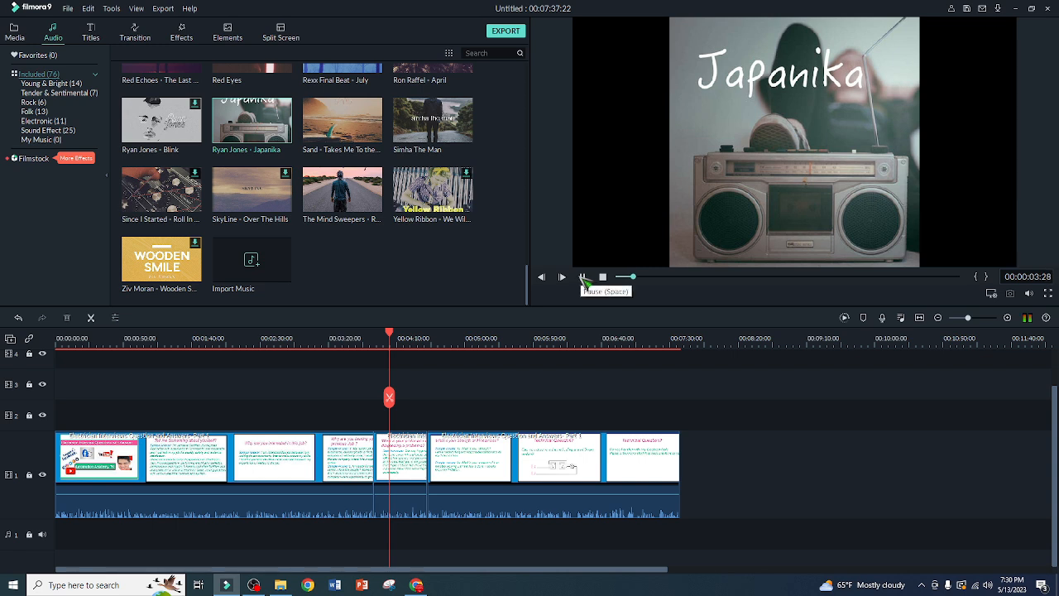
left_click(583, 279)
right_click(233, 117)
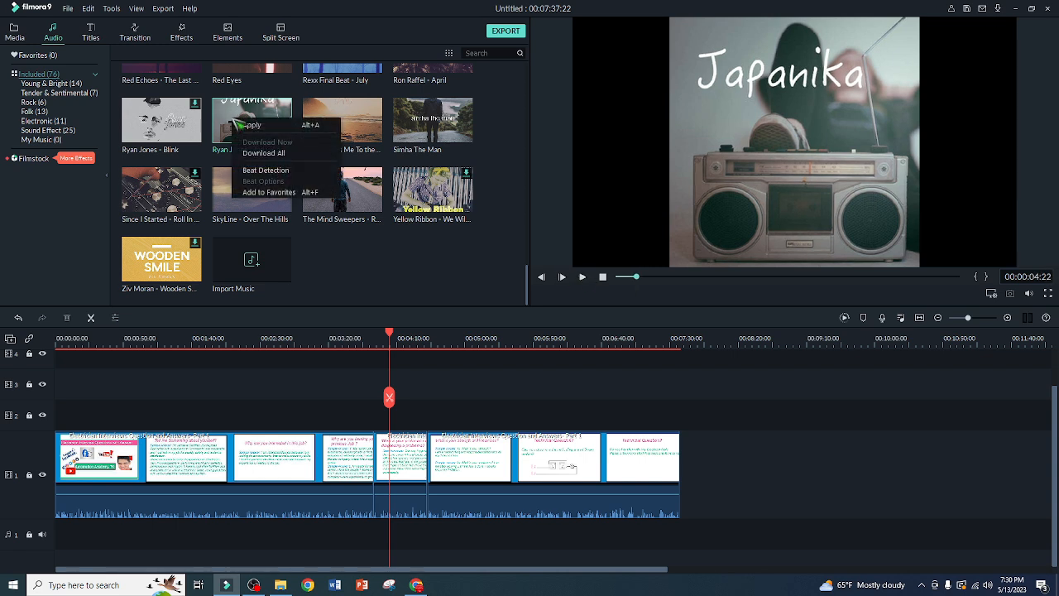
left_click(282, 130)
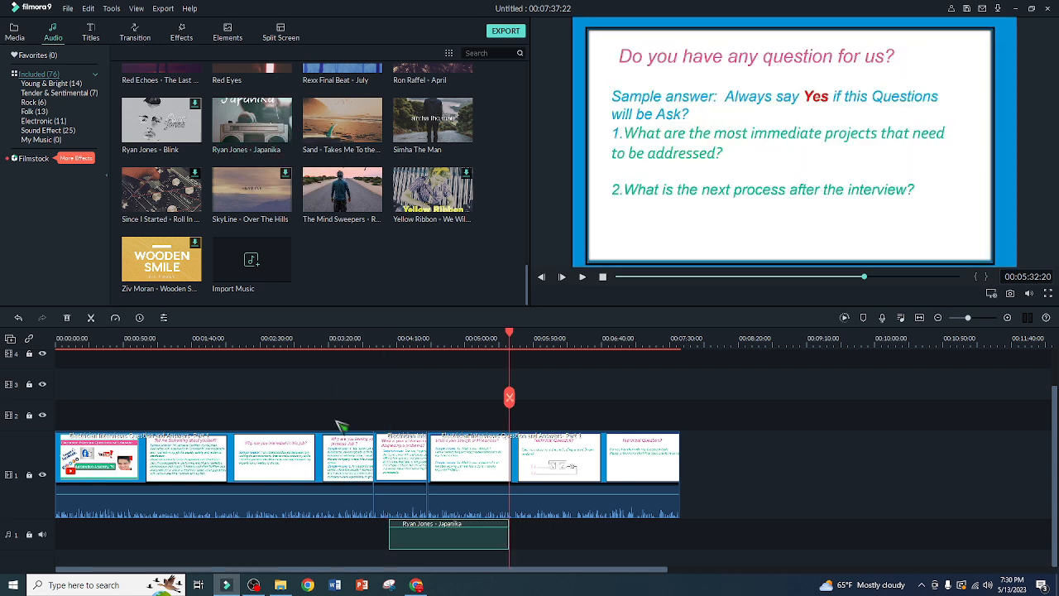
left_click_drag(454, 540, 435, 546)
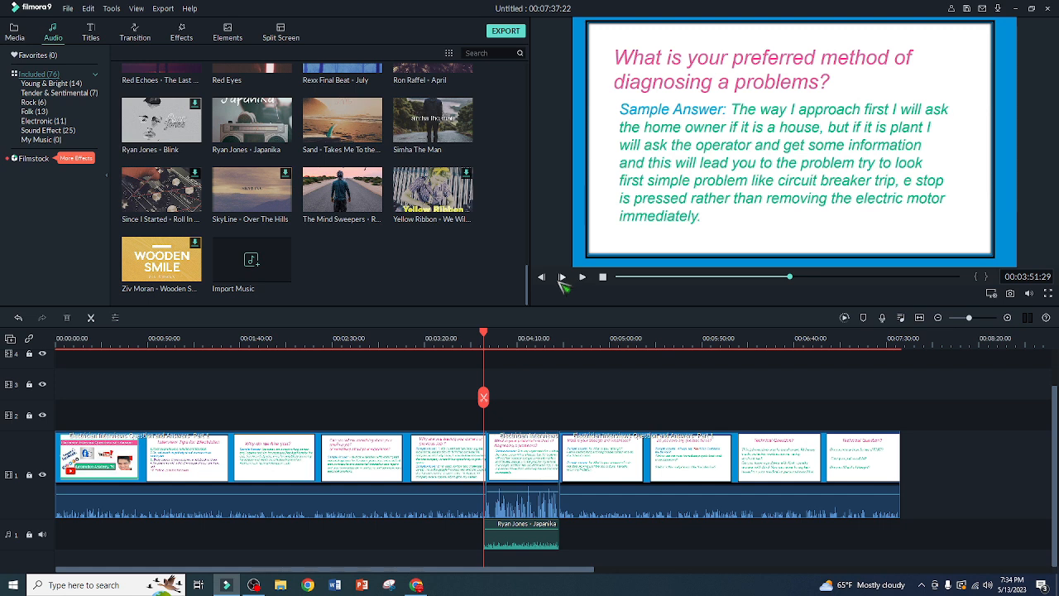
Lower the volume of the Japanika audio clip to about -16.24 dB and apply the change
right_click(534, 545)
left_click(571, 509)
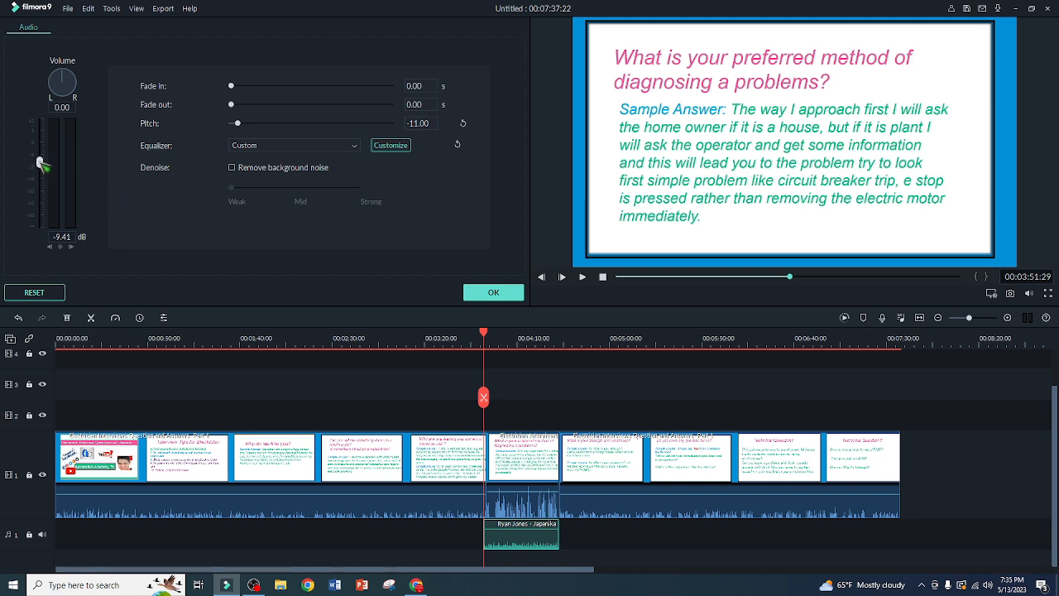
left_click_drag(40, 164, 39, 199)
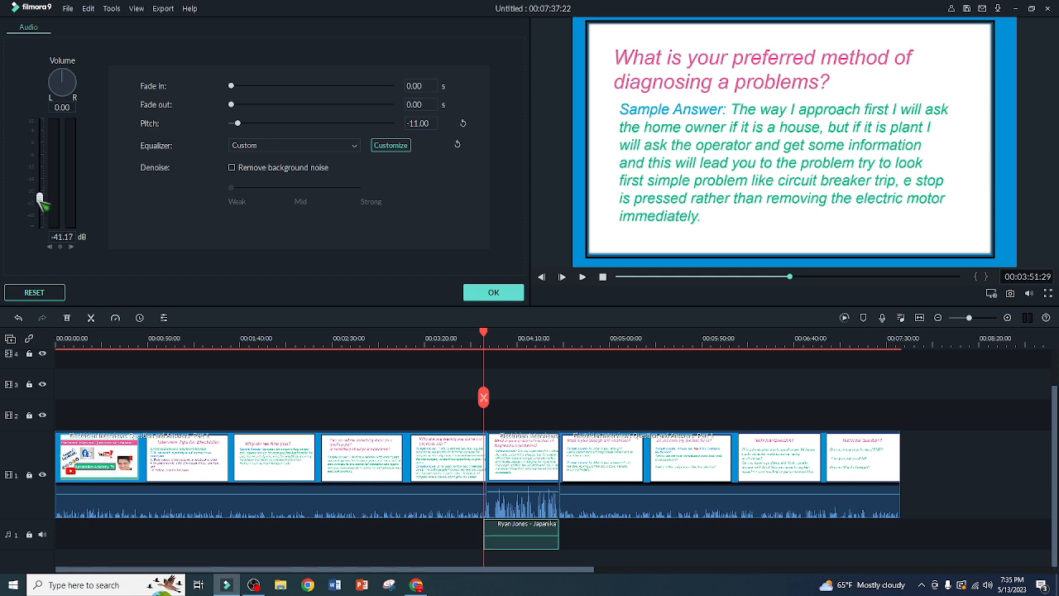
left_click_drag(39, 200, 40, 124)
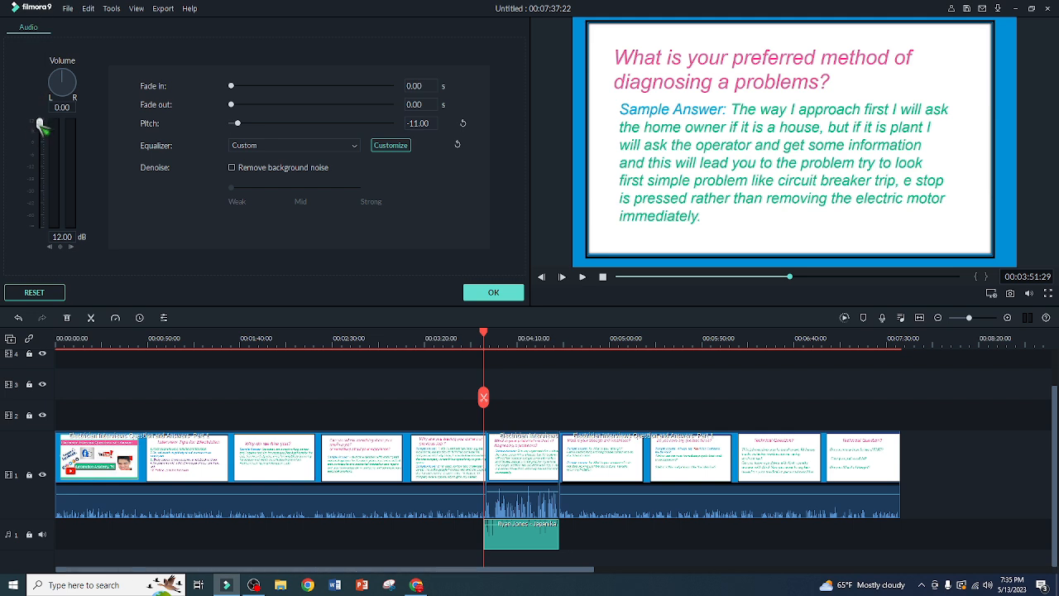
left_click_drag(39, 128, 39, 174)
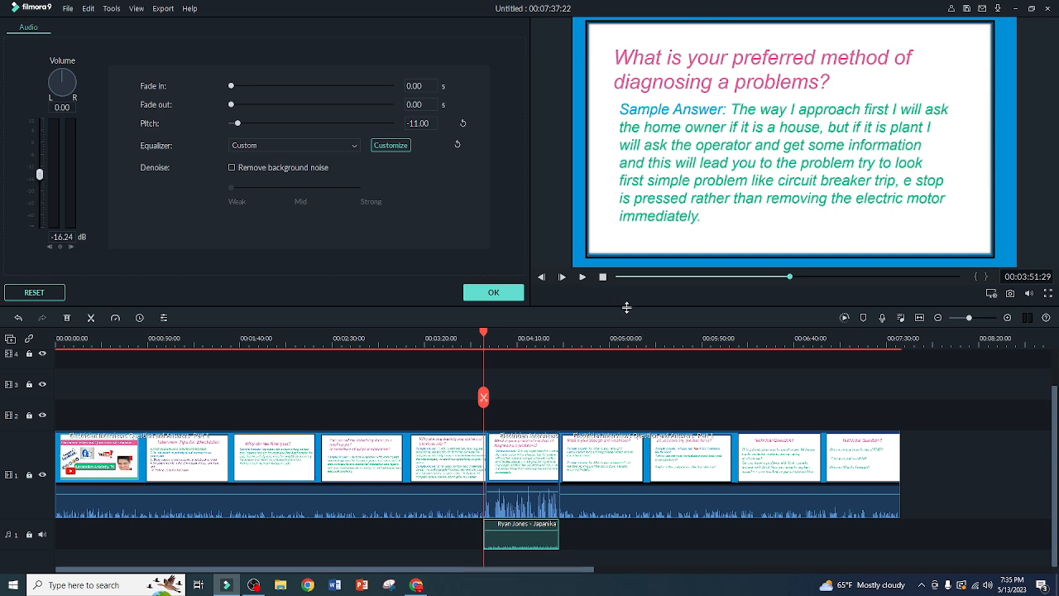
left_click(494, 293)
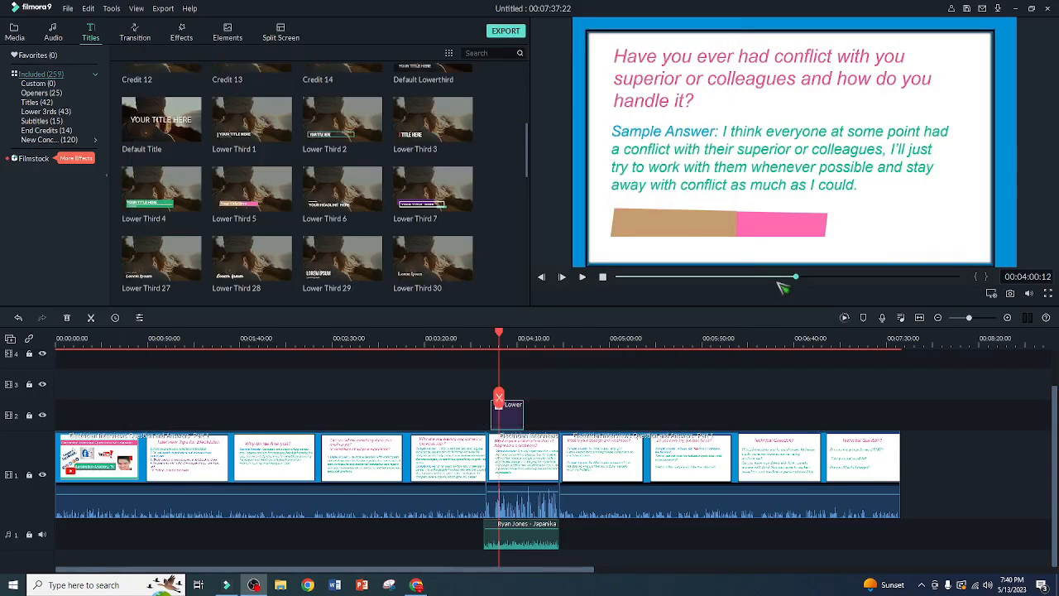
Delete the existing lower-third title clip from track 2
left_click(778, 278)
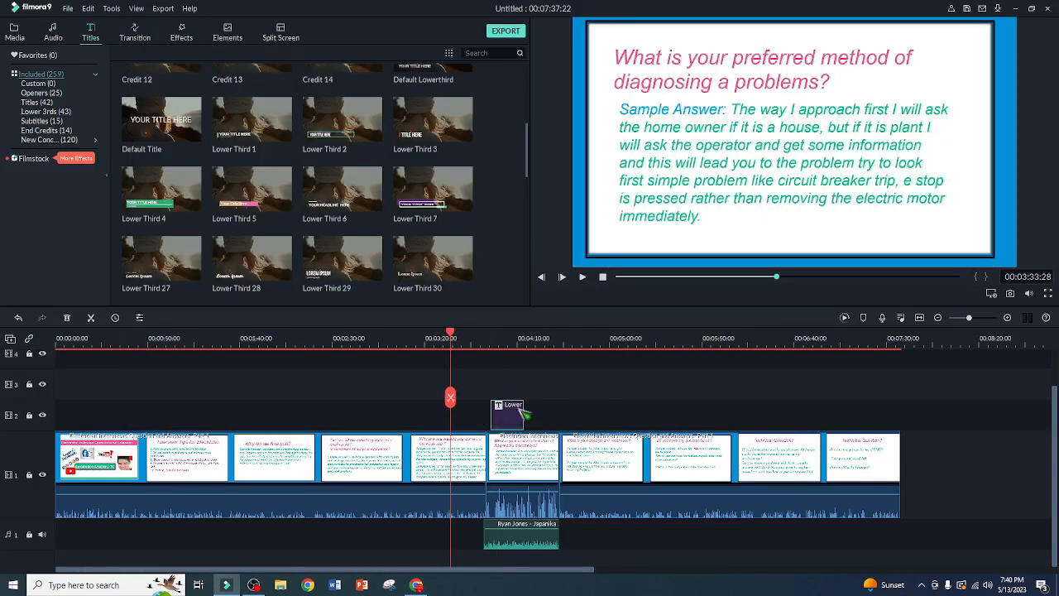
right_click(514, 409)
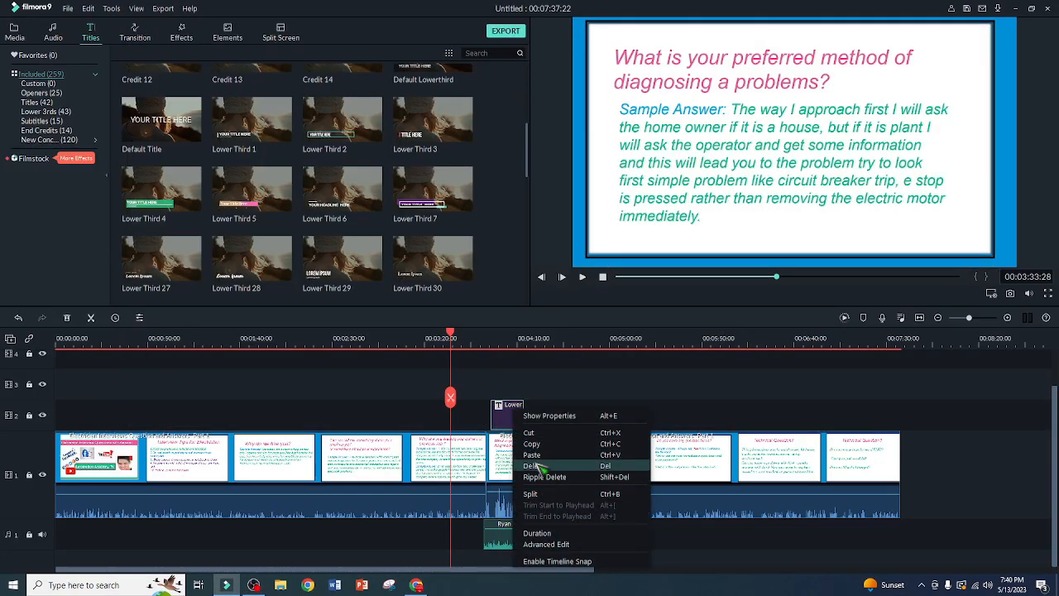
left_click(534, 466)
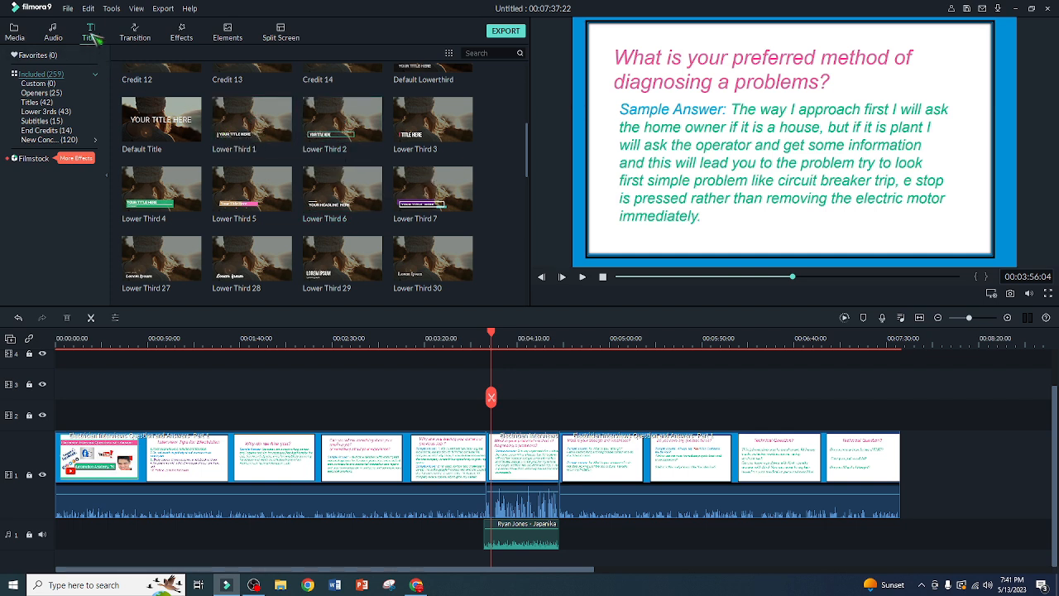
Add the Lower Third 5 title to track 2 at 00:03:56:04 and lengthen it past the middle of the segment below
right_click(259, 190)
left_click(284, 198)
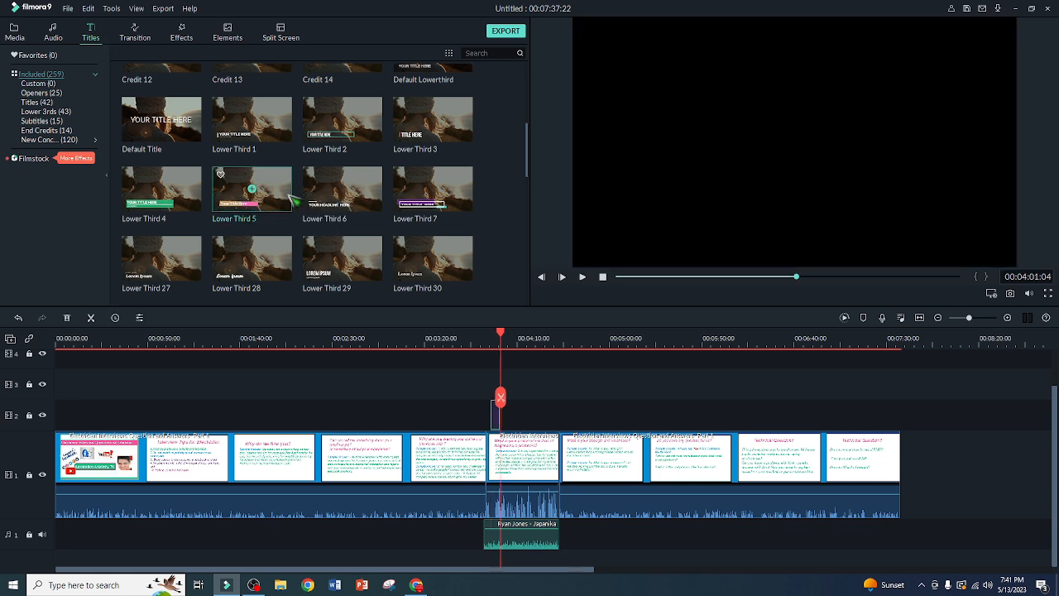
left_click_drag(502, 339, 460, 340)
left_click_drag(499, 411, 534, 426)
Replace the placeholder text of the Lower Third 5 title with "This is cool" and apply it
double_click(513, 418)
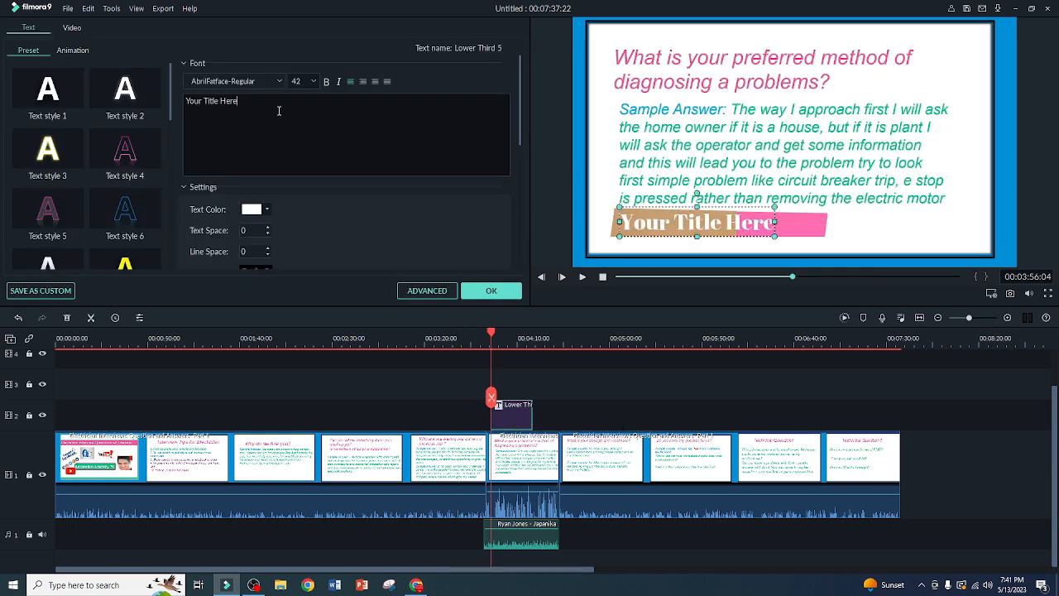
left_click_drag(279, 110, 4, 99)
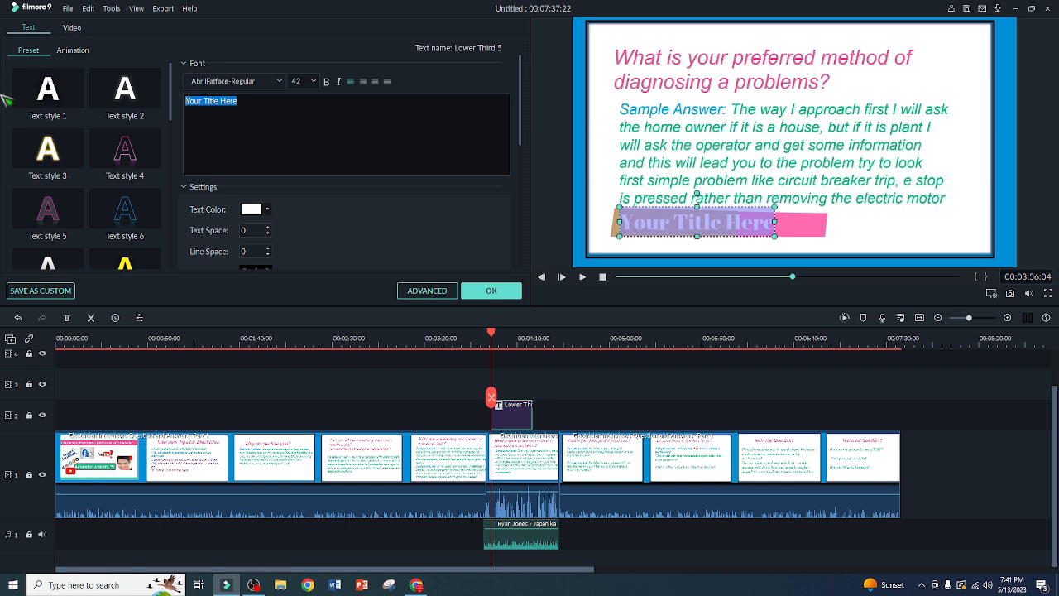
key("BackSpace")
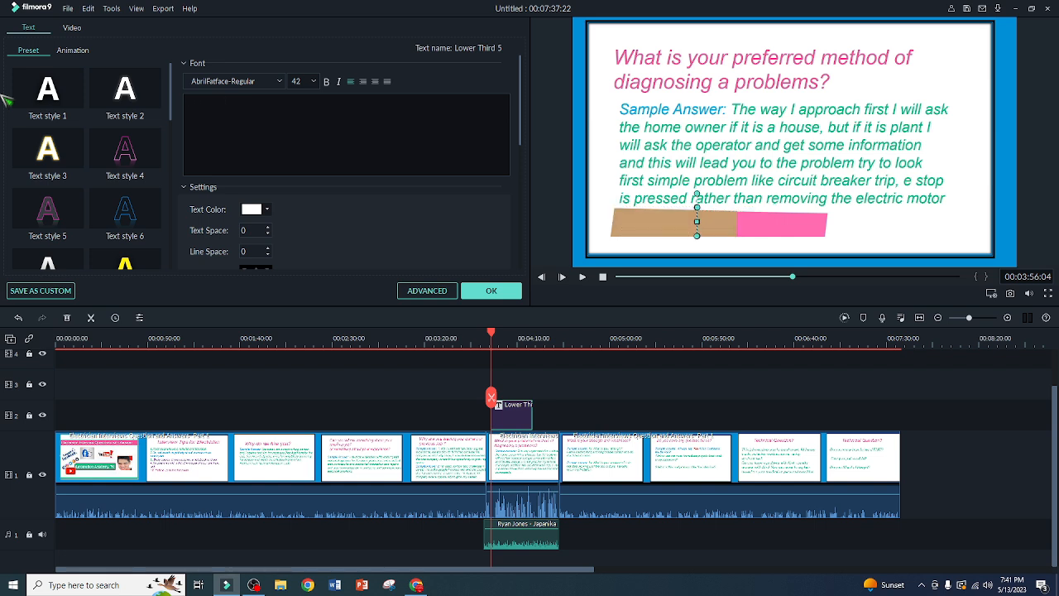
type("This is cool")
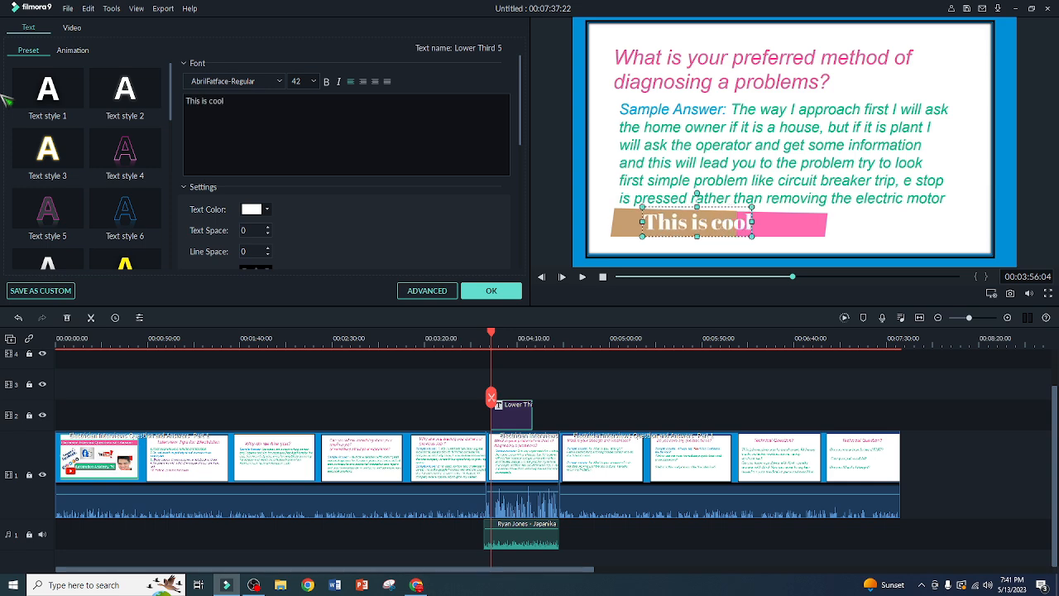
left_click(492, 291)
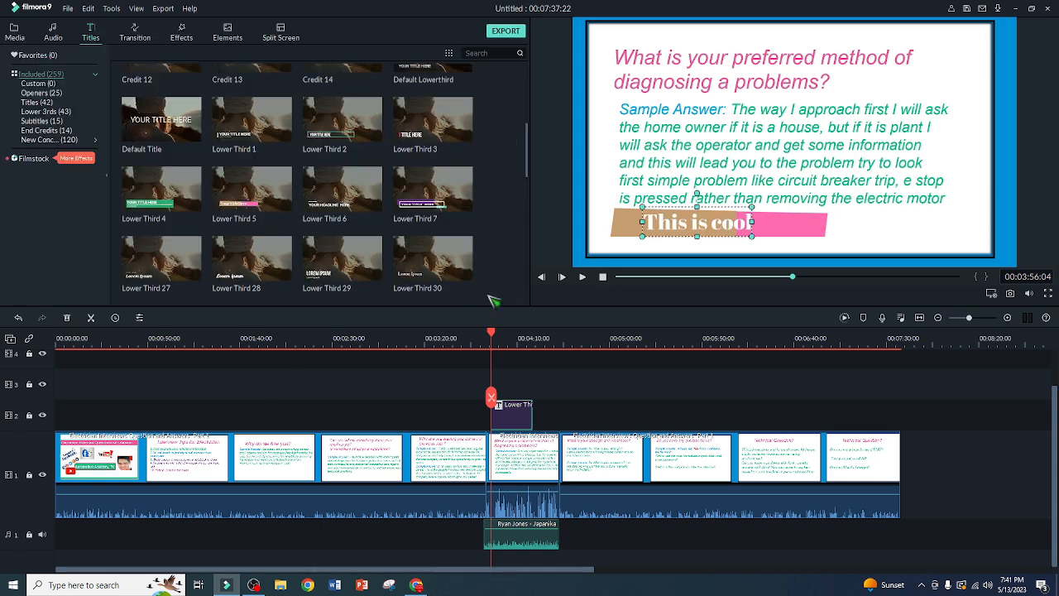
Preview the lower-third title by playing the video from the title's start on the timeline
left_click(453, 401)
left_click(512, 331)
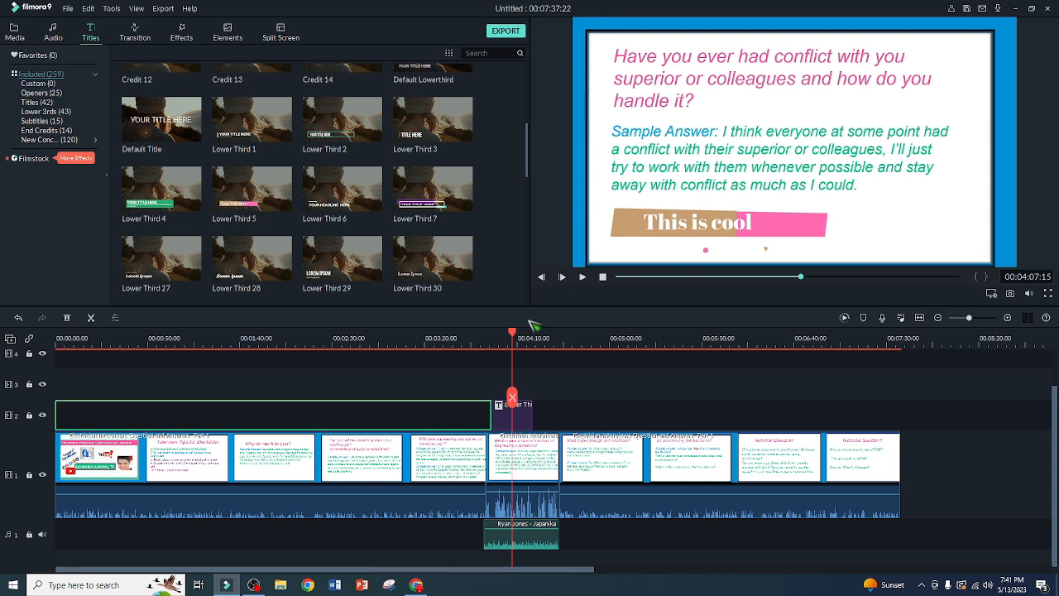
left_click(493, 332)
left_click(582, 278)
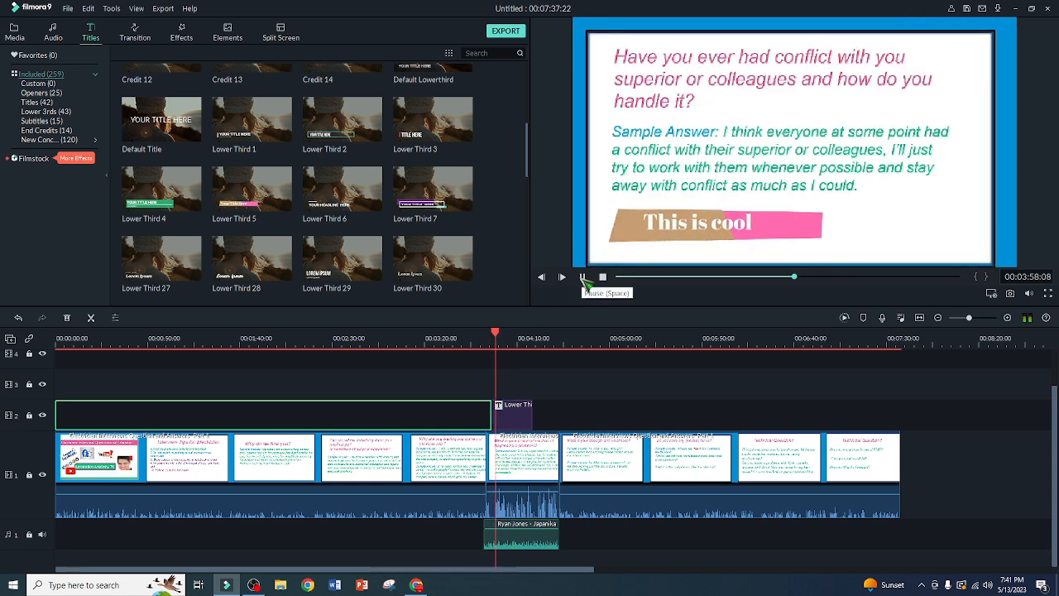
left_click(583, 278)
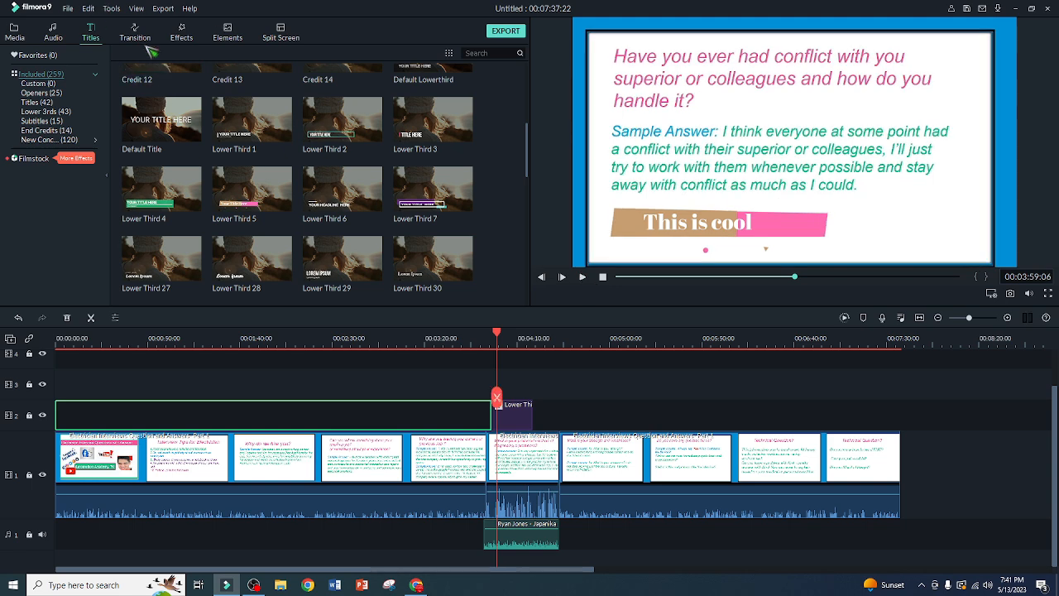
Look over the available transitions, effects, split-screen layouts and elements, and move the playhead to 00:04:09:18 within the lower-third title
left_click(135, 35)
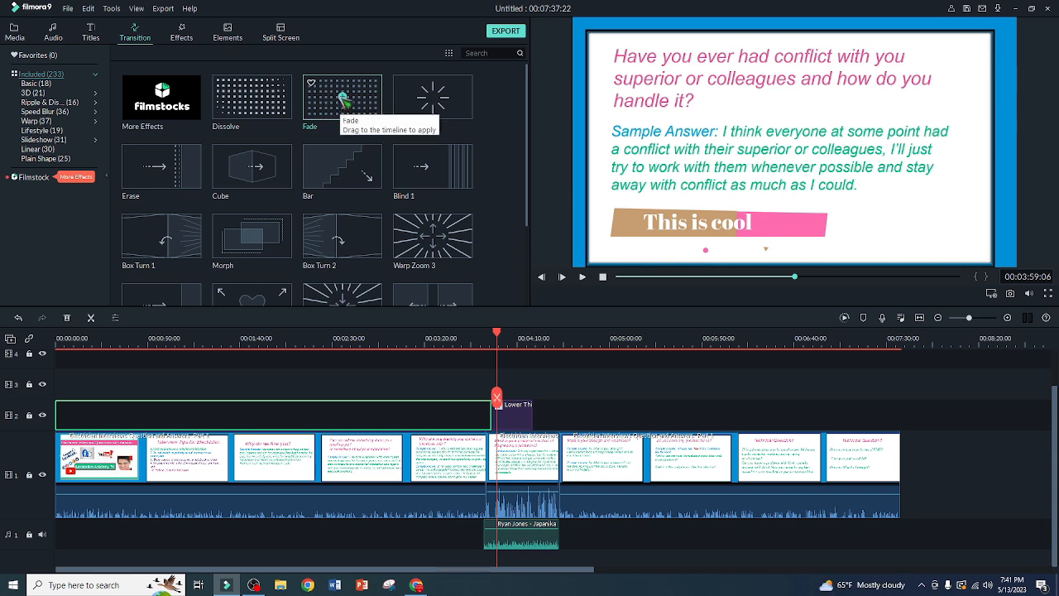
left_click(181, 35)
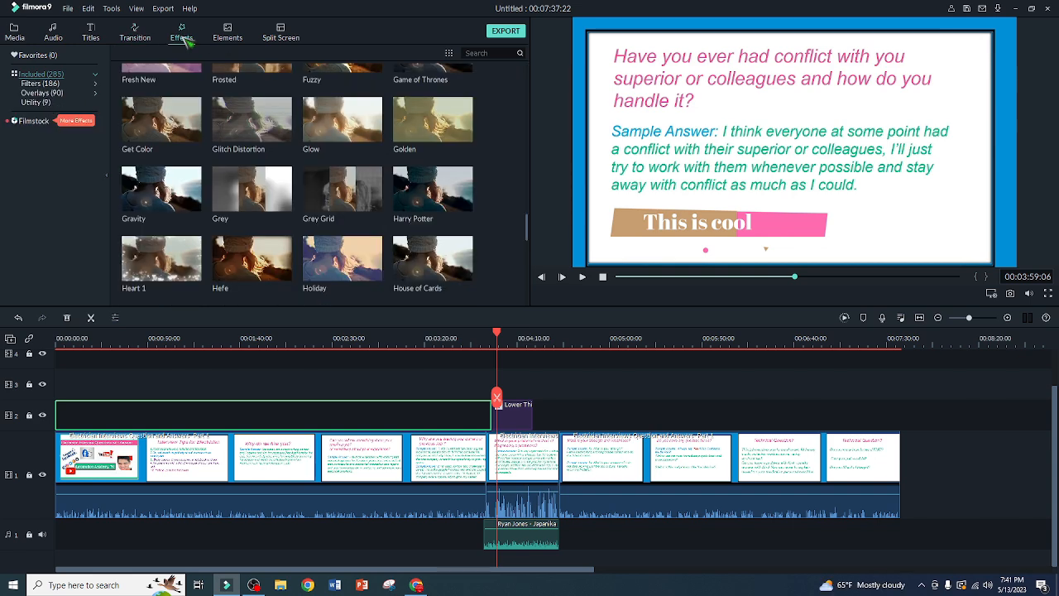
left_click(229, 34)
left_click(288, 37)
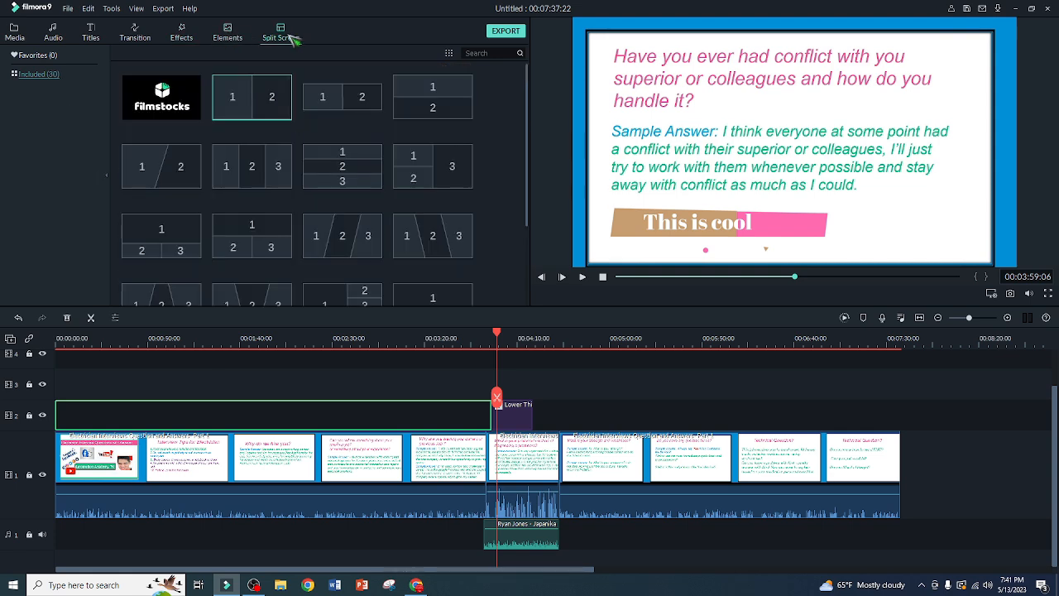
left_click(243, 36)
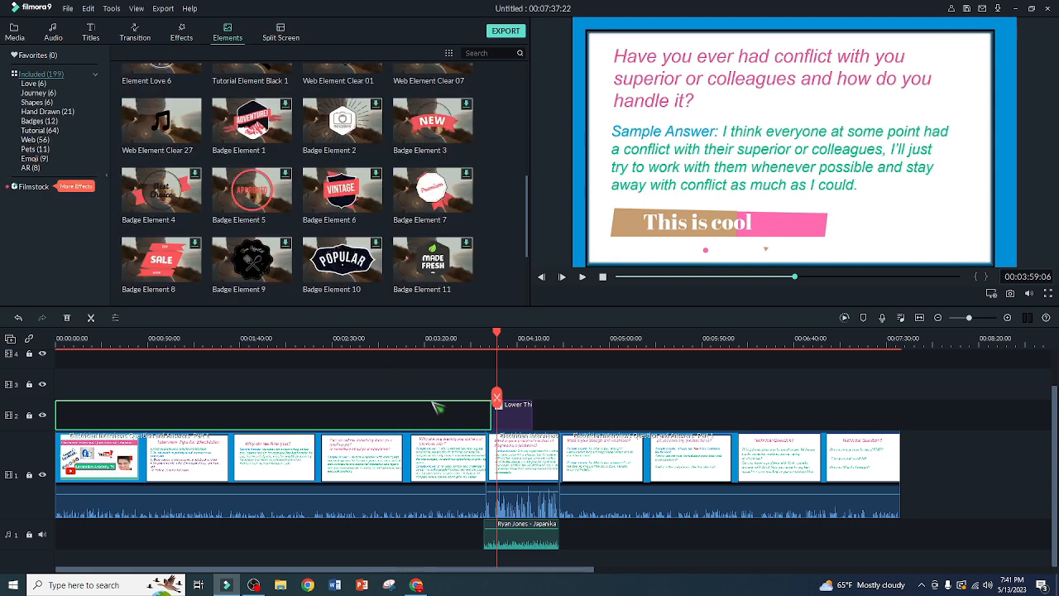
left_click_drag(497, 333, 518, 334)
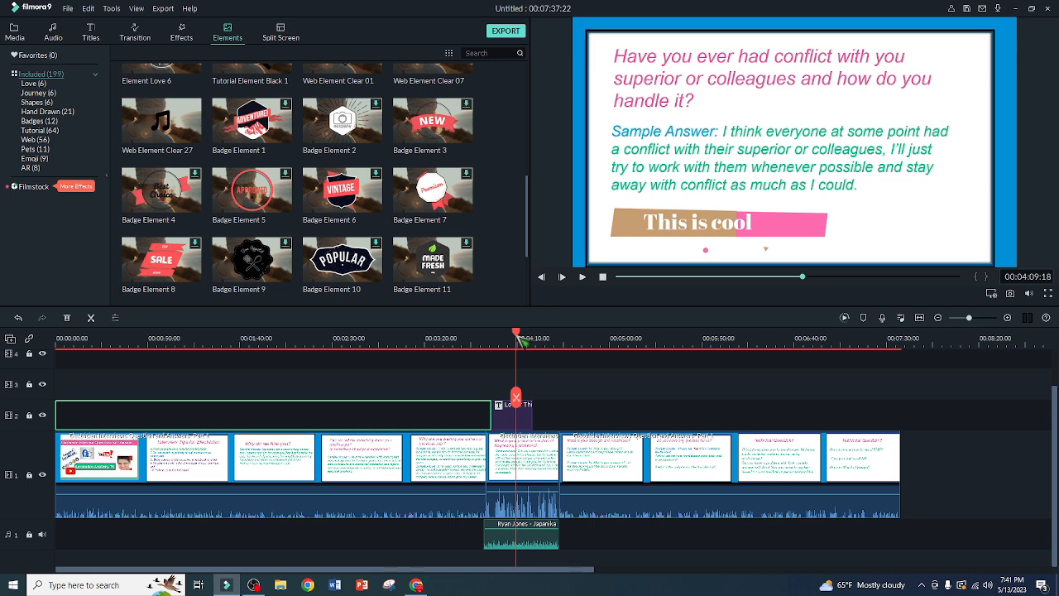
Review the transition and audio libraries and look through the included title presets from the credits onward
left_click(135, 33)
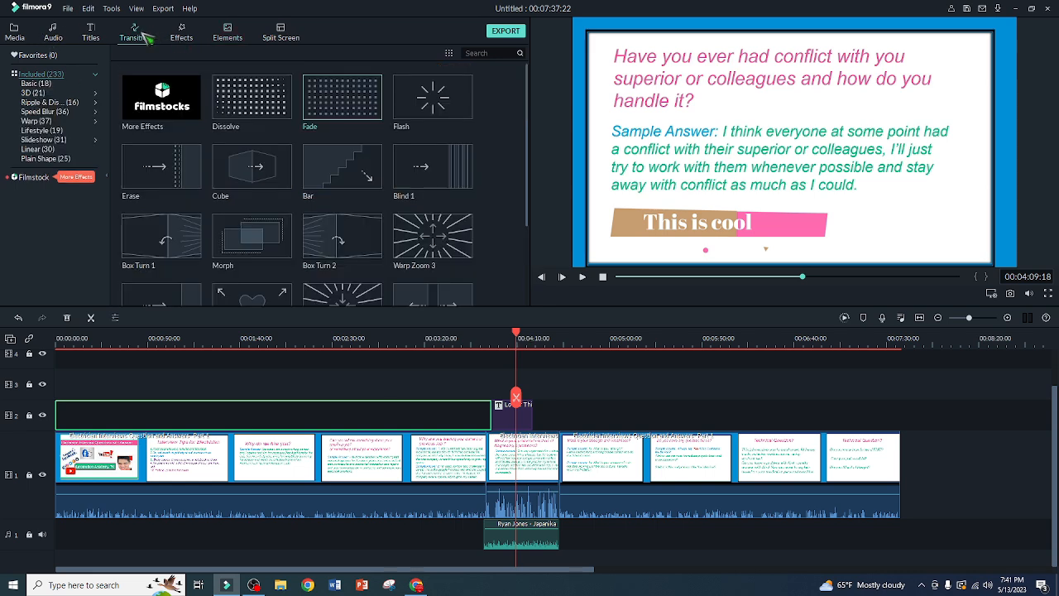
left_click(91, 33)
left_click(53, 35)
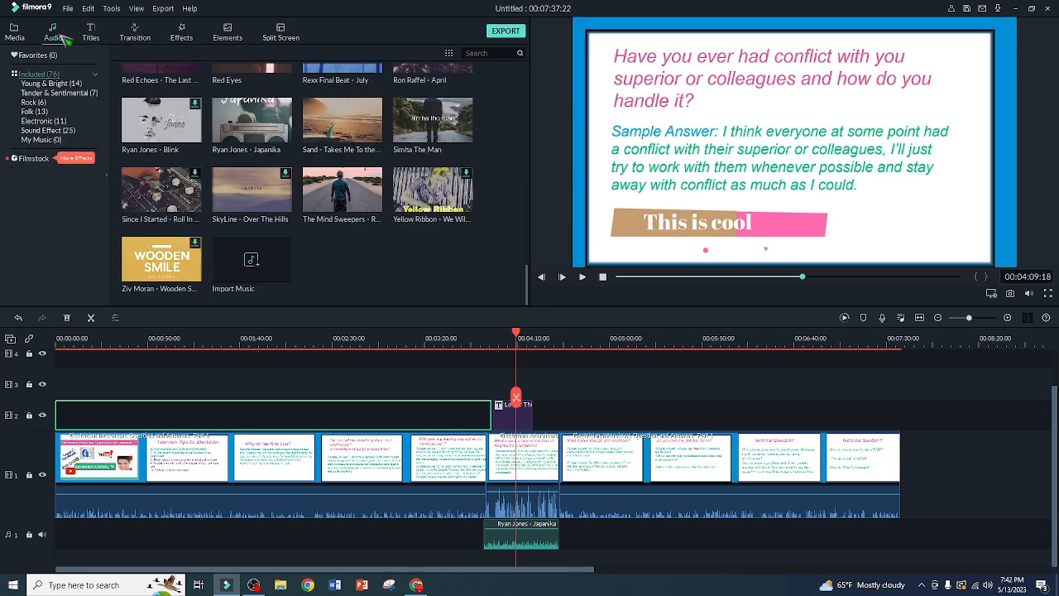
left_click(89, 40)
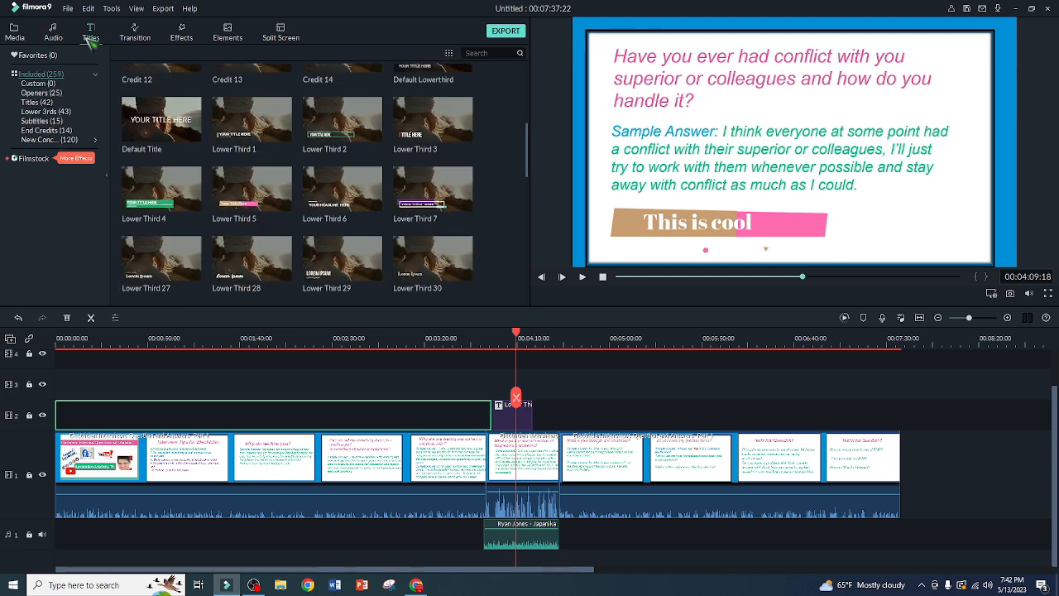
scroll(369, 222, "up", 4)
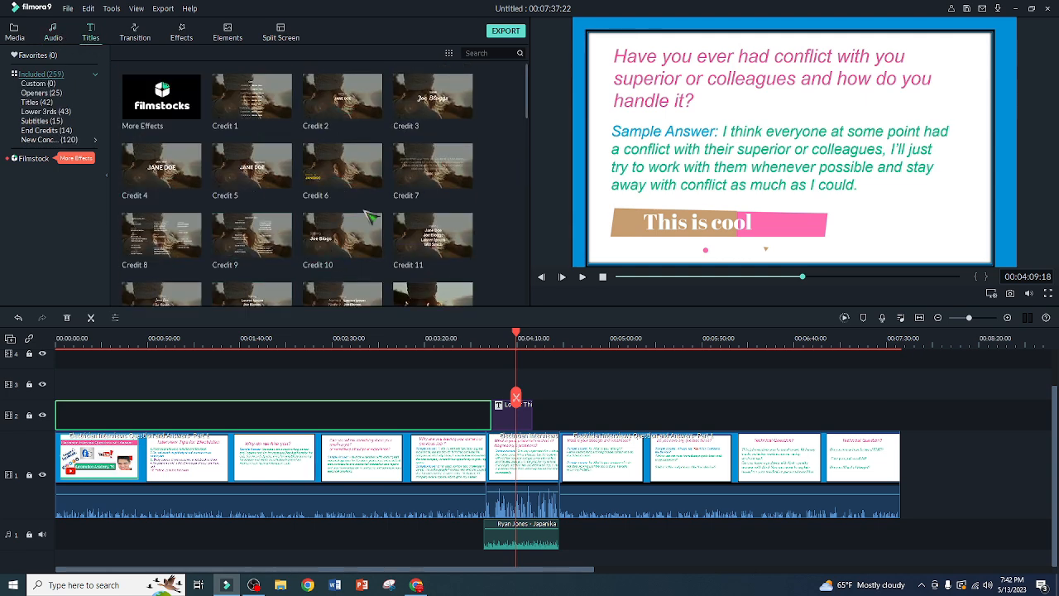
scroll(364, 211, "down", 10)
scroll(365, 211, "up", 8)
scroll(369, 215, "up", 5)
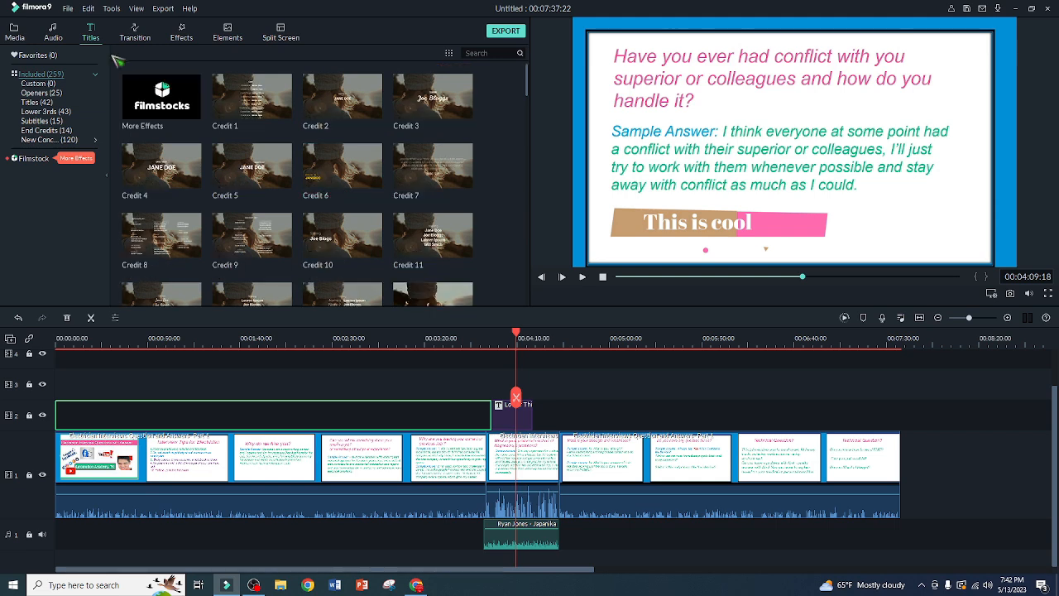